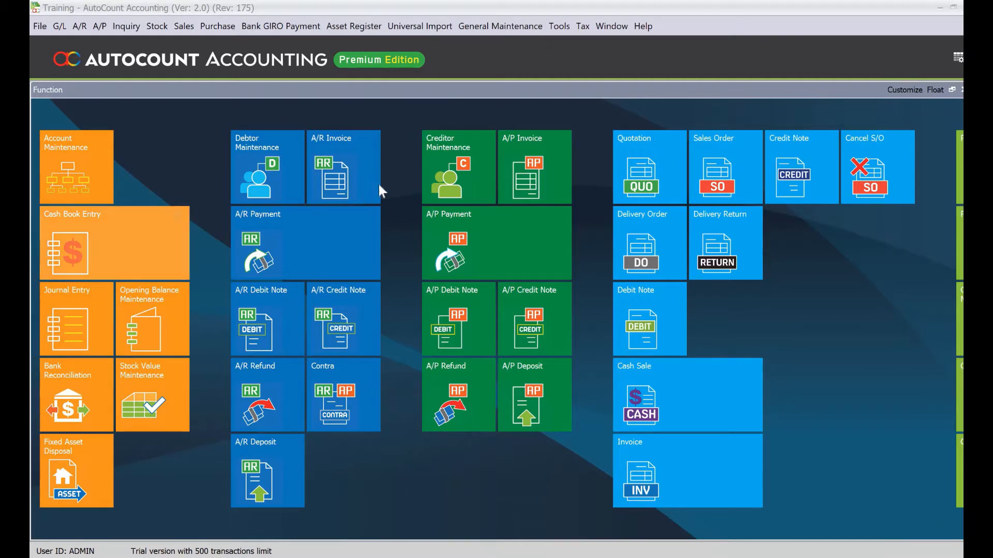
Step: Open User Maintenance from the General Maintenance menu to list ADMIN, AOTG, DAX and SALES1
click(495, 37)
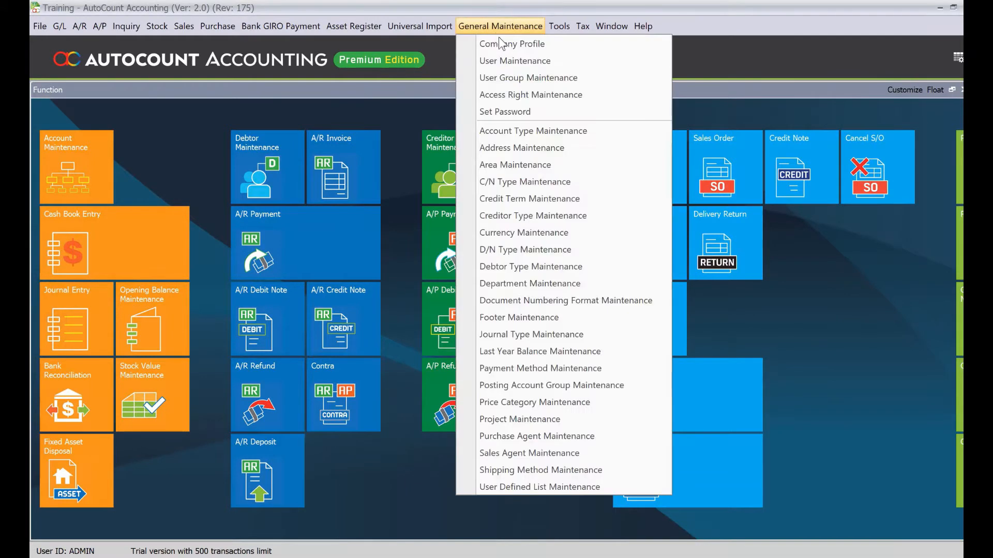
click(519, 64)
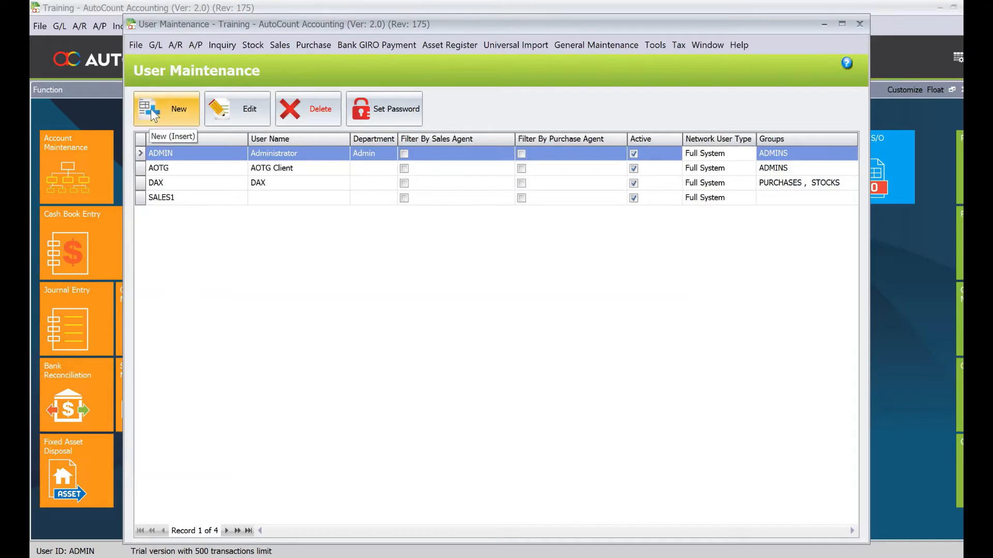
Step: Create a new user with login ID SALES2, entering and confirming its password
click(150, 109)
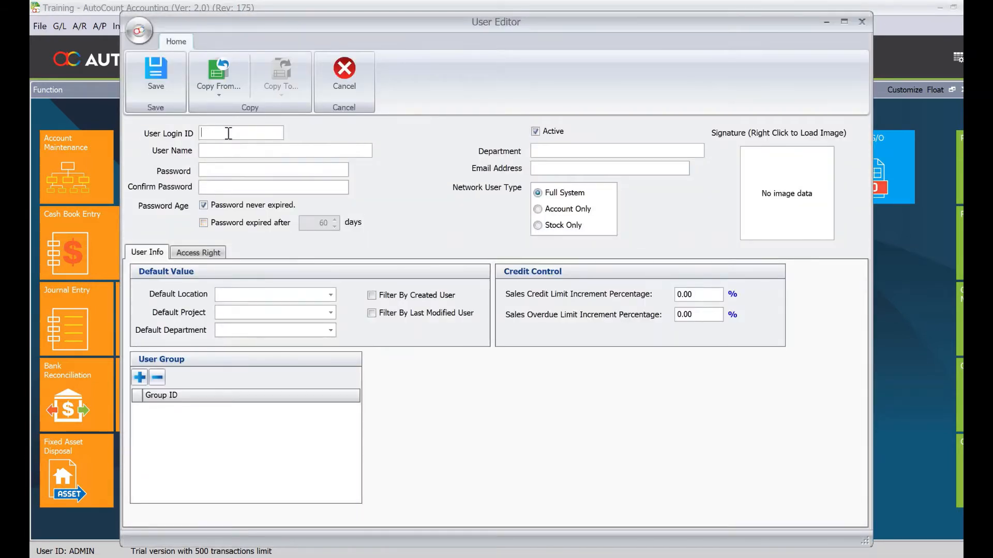
click(245, 132)
text(SALES2)
key(Tab)
key(Tab)
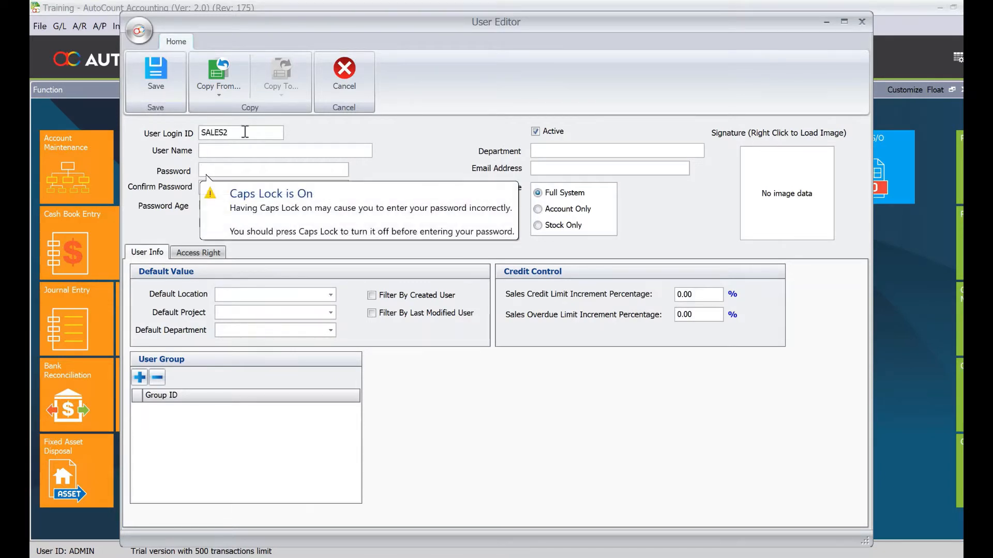
text(1234)
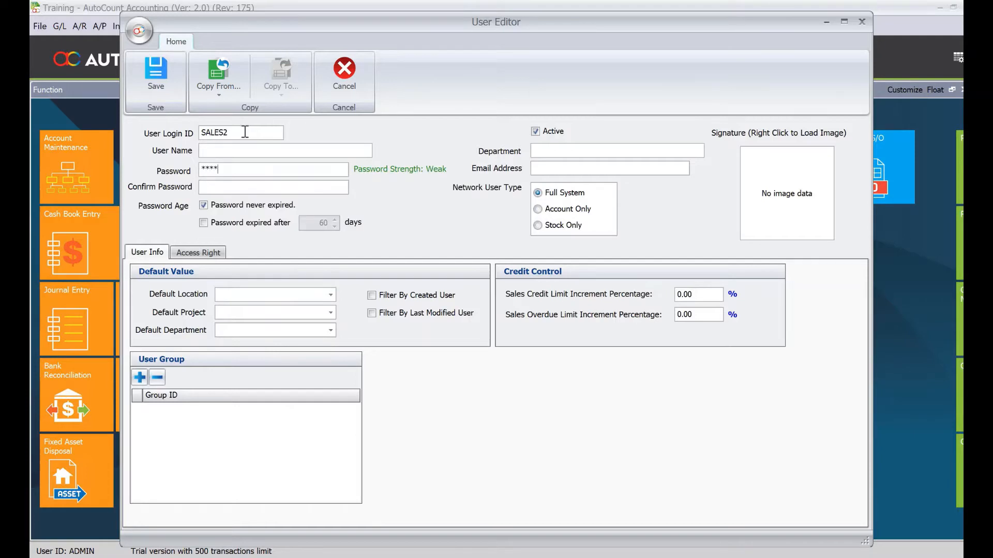
key(Tab)
text(1234)
Step: Turn on Filter By Created User and show the new user's access rights
click(371, 295)
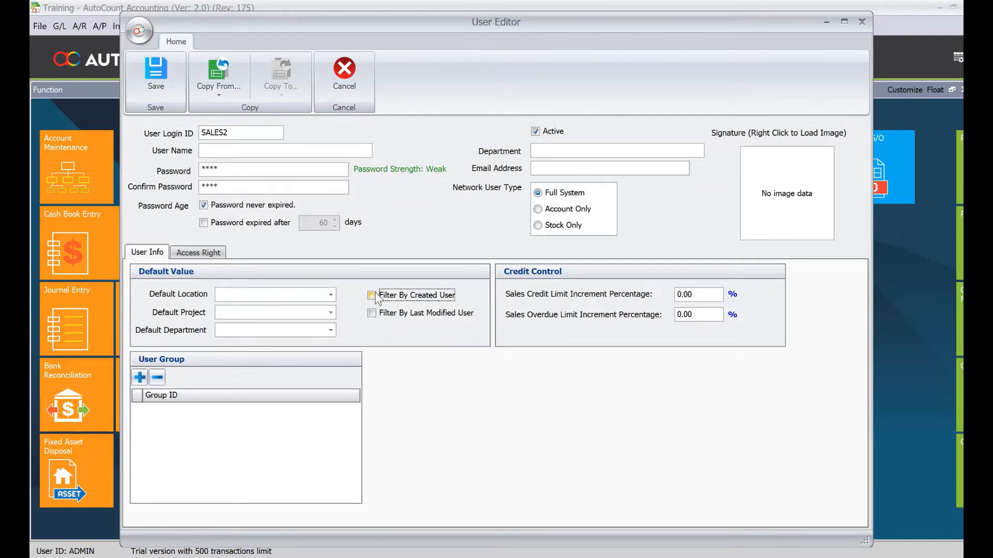
drag(227, 132, 197, 132)
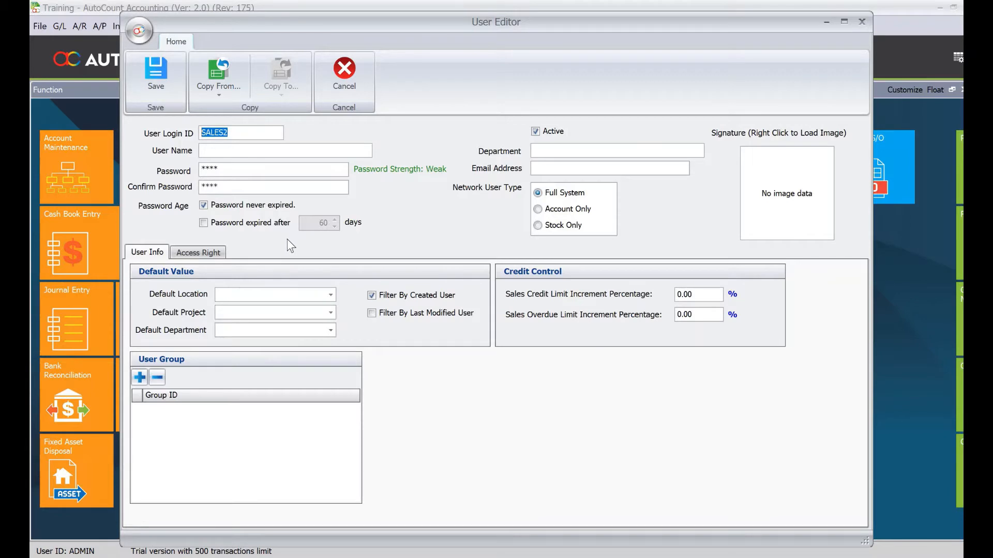
click(214, 253)
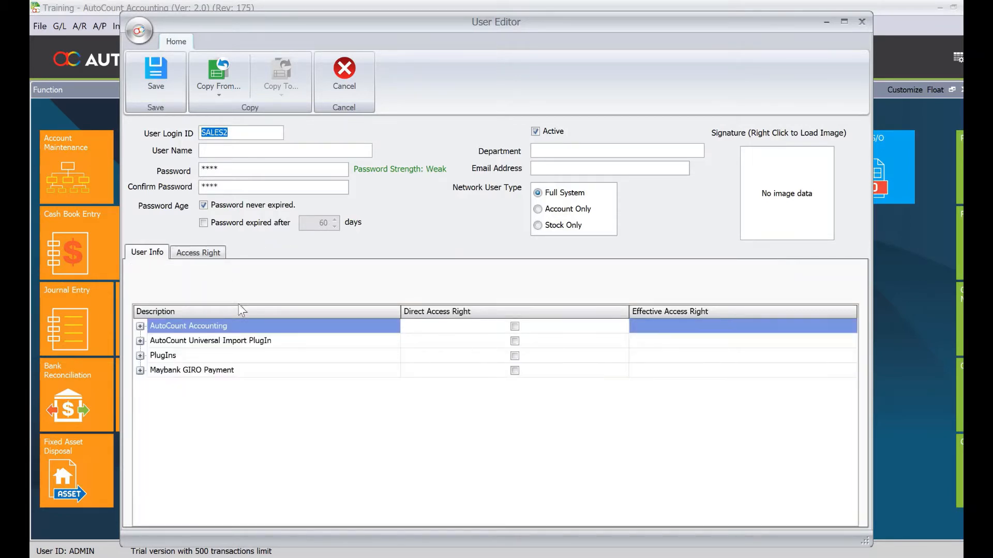
Step: Expand Invoicing > Sales and grant all sales Invoice rights
click(140, 326)
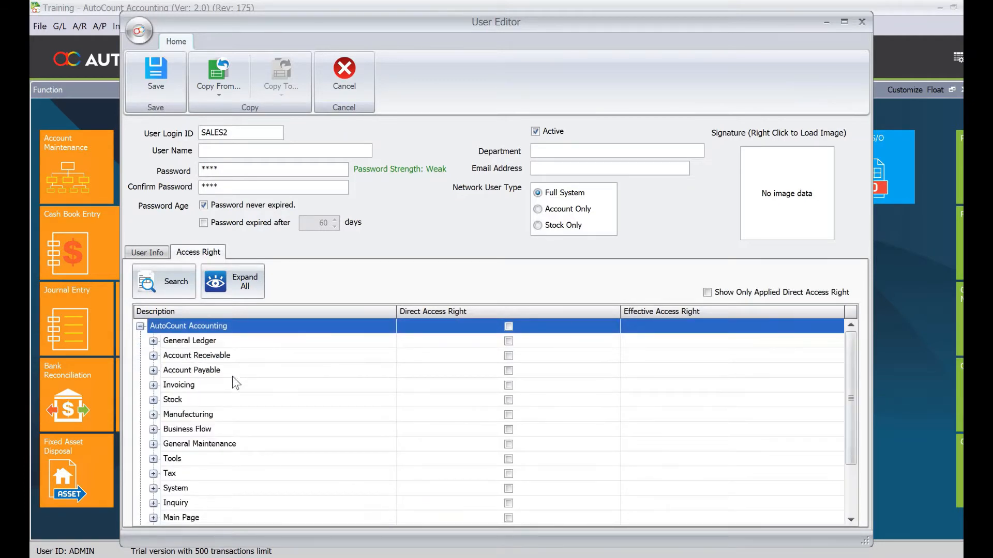
click(154, 385)
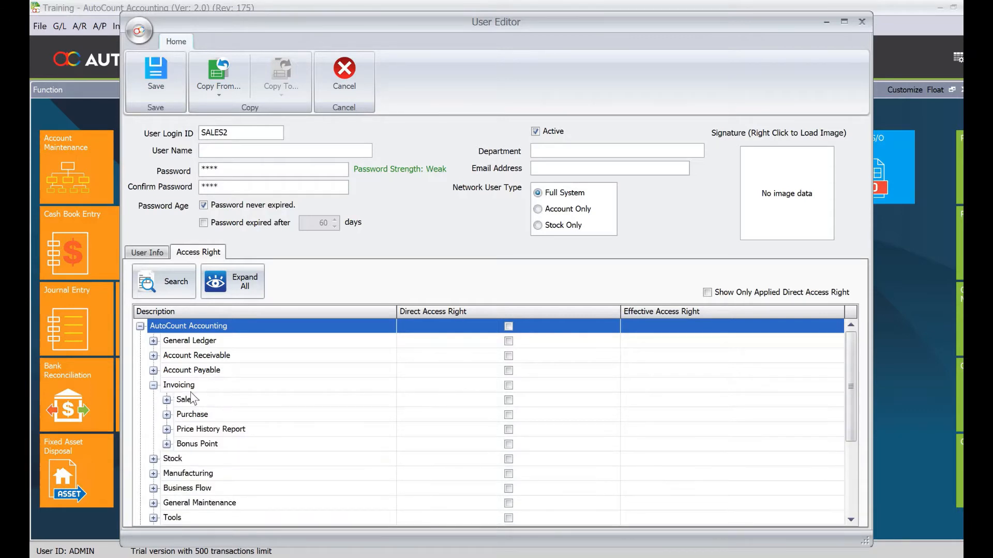
click(167, 400)
scroll(213, 405, down, 3)
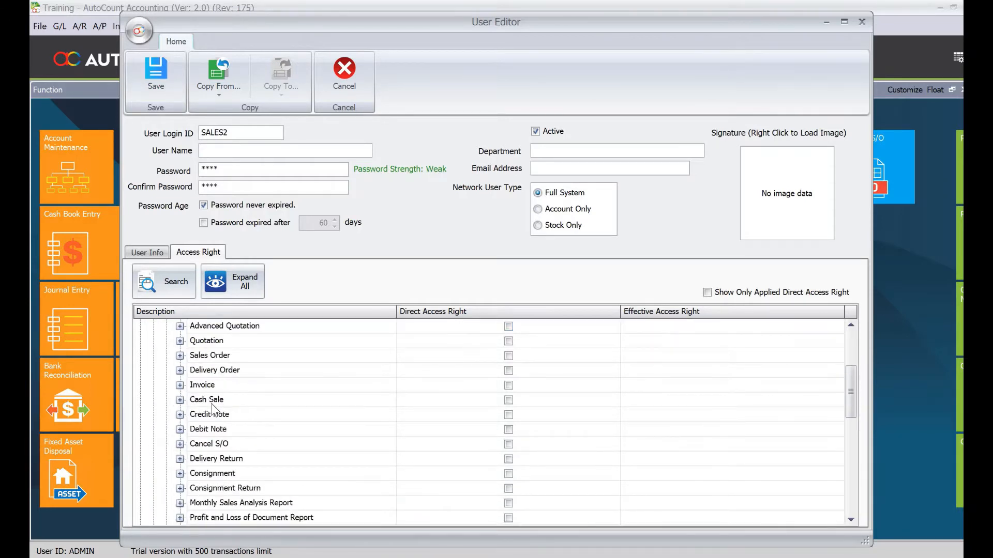
click(210, 345)
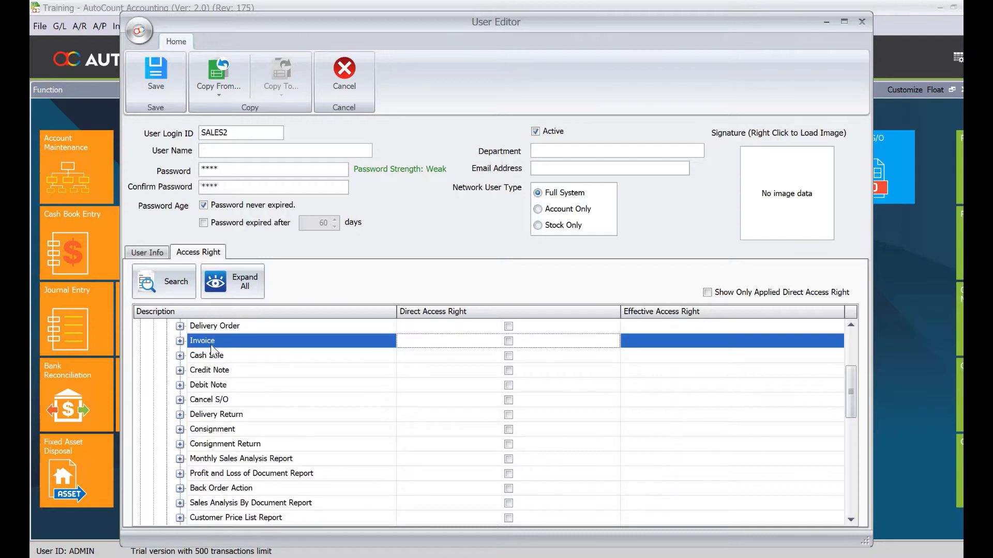
click(509, 341)
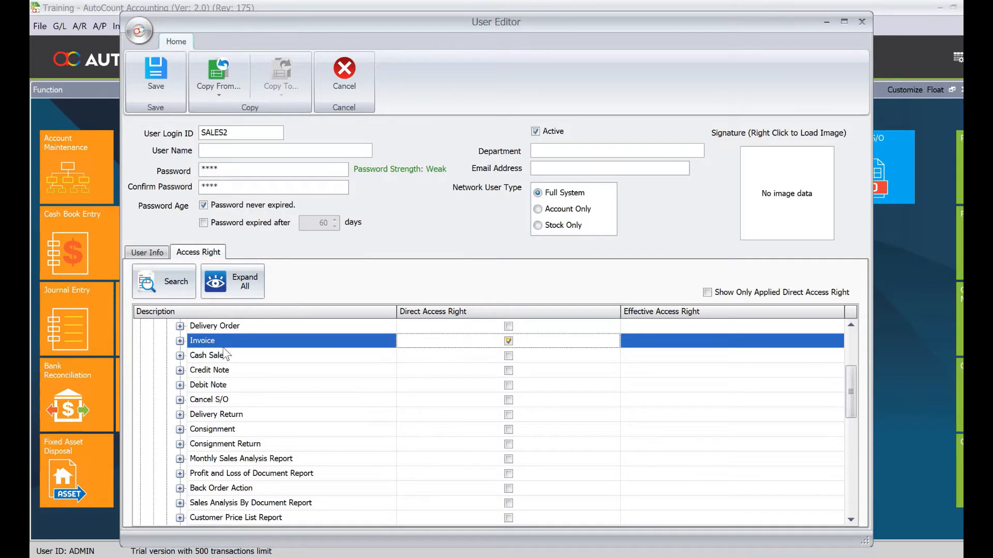
Step: Revoke Delete Invoice and Can Edit Document No, then save user SALES2
click(179, 342)
scroll(289, 382, down, 1)
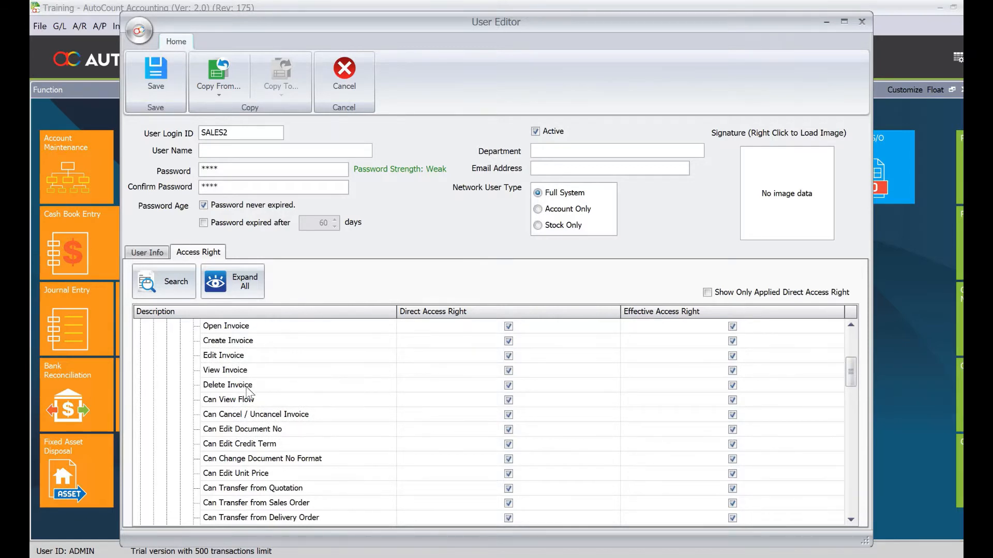
click(357, 387)
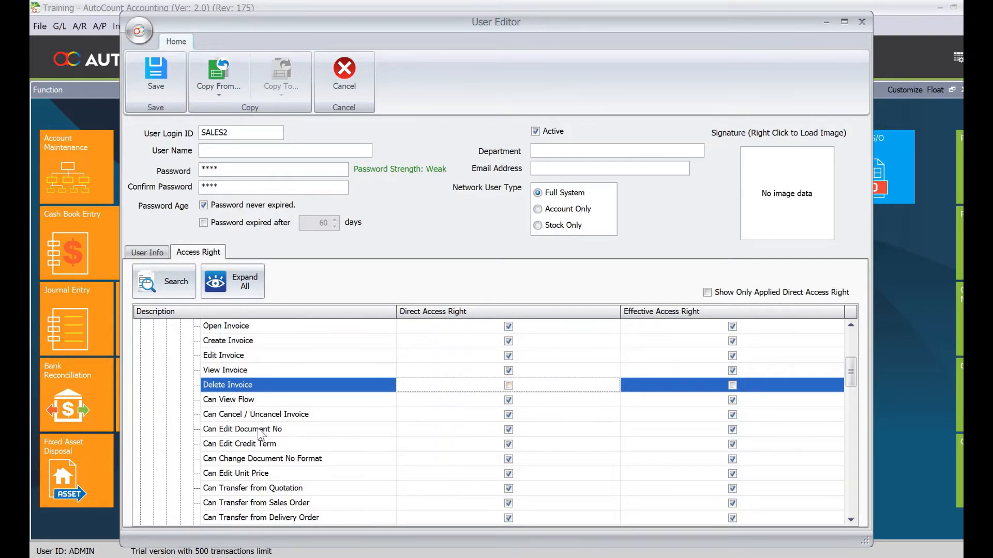
click(473, 432)
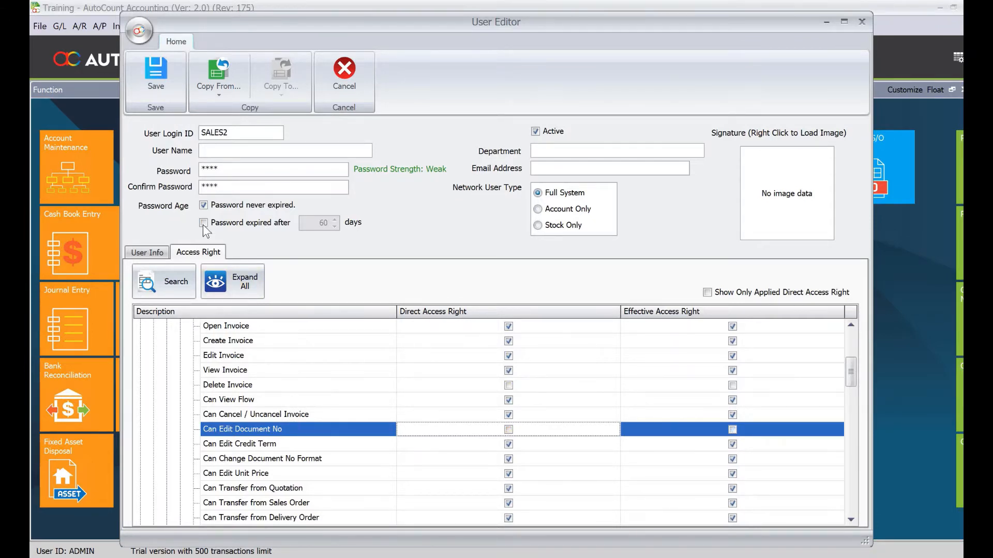
click(149, 86)
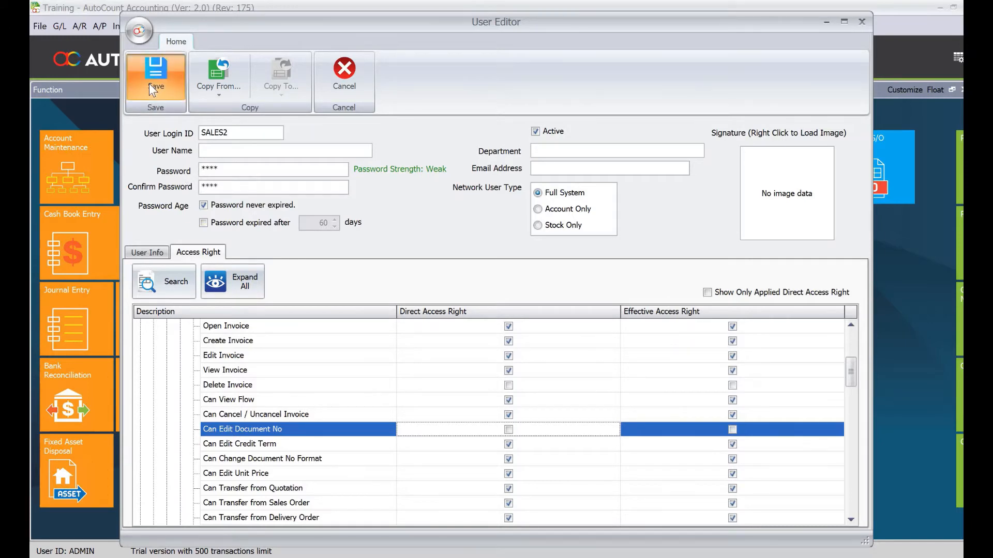
click(194, 212)
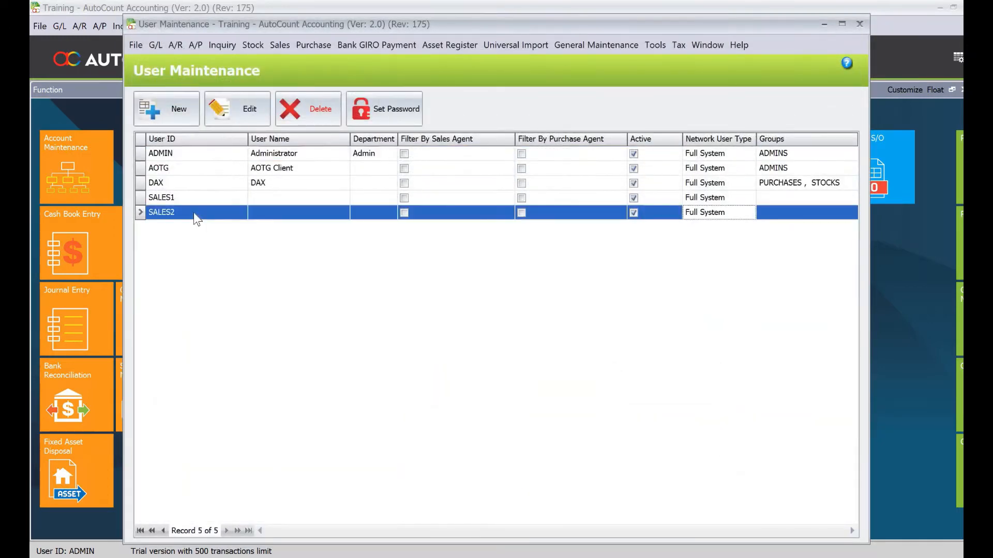
Step: Close User Maintenance, open the Invoice tile from the dashboard, then exit AutoCount
click(860, 25)
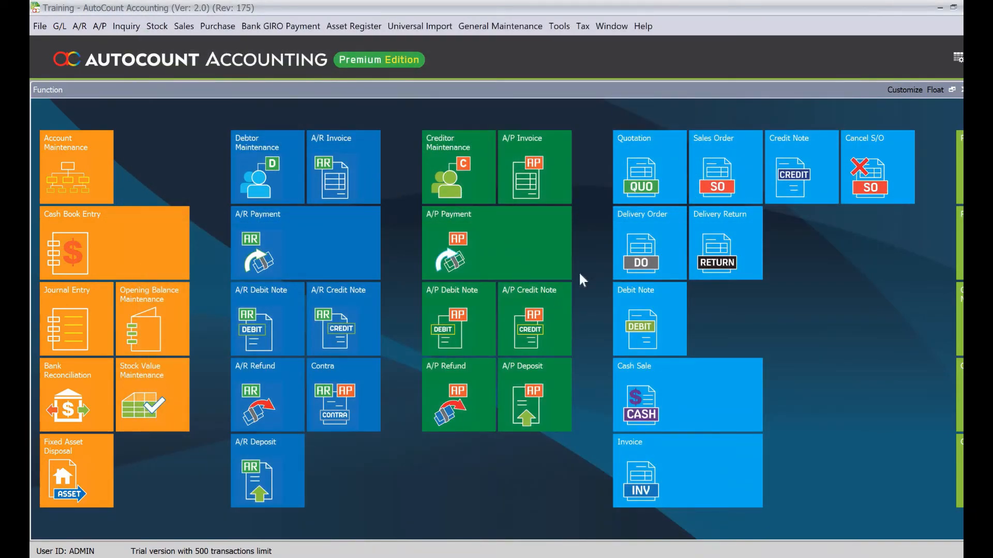
click(655, 300)
scroll(650, 332, down, 3)
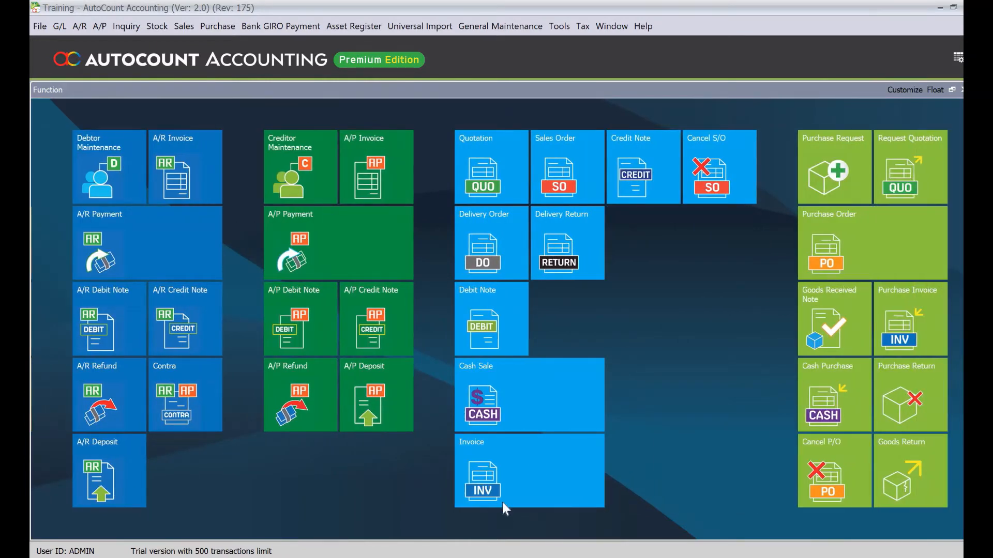
click(507, 491)
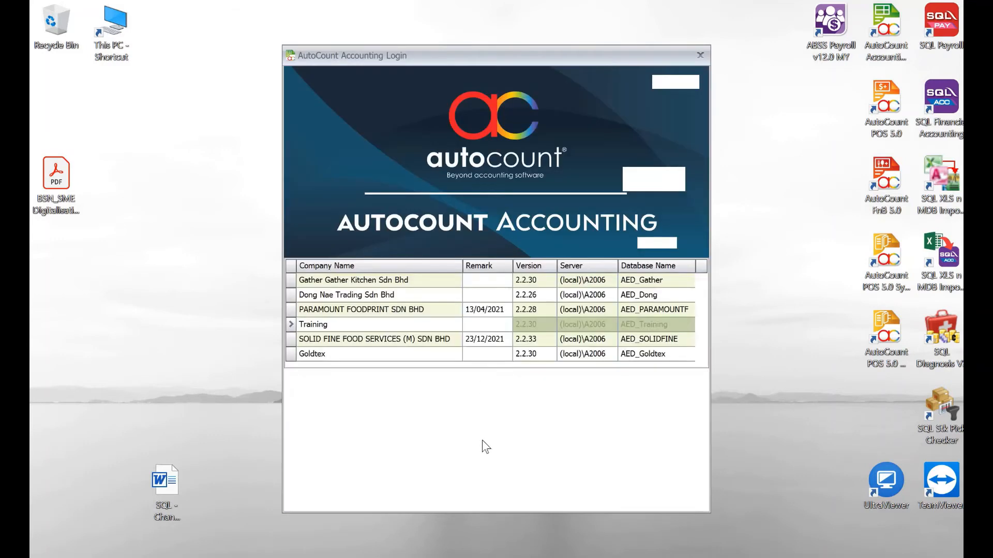
Step: Log in to the Training company as SALES2 with its password
key(shift+Tab)
text(SA)
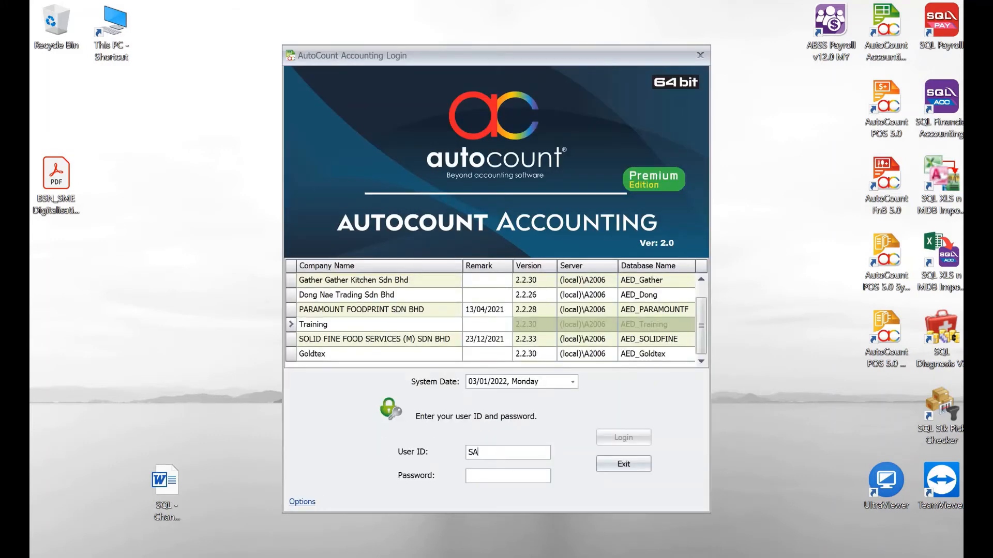
text(LES2)
key(Tab)
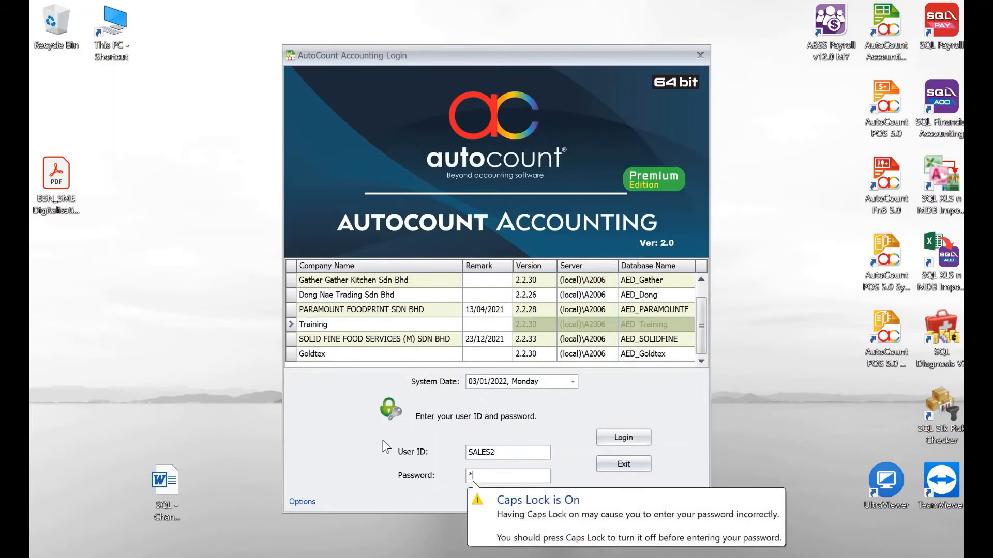
text(****)
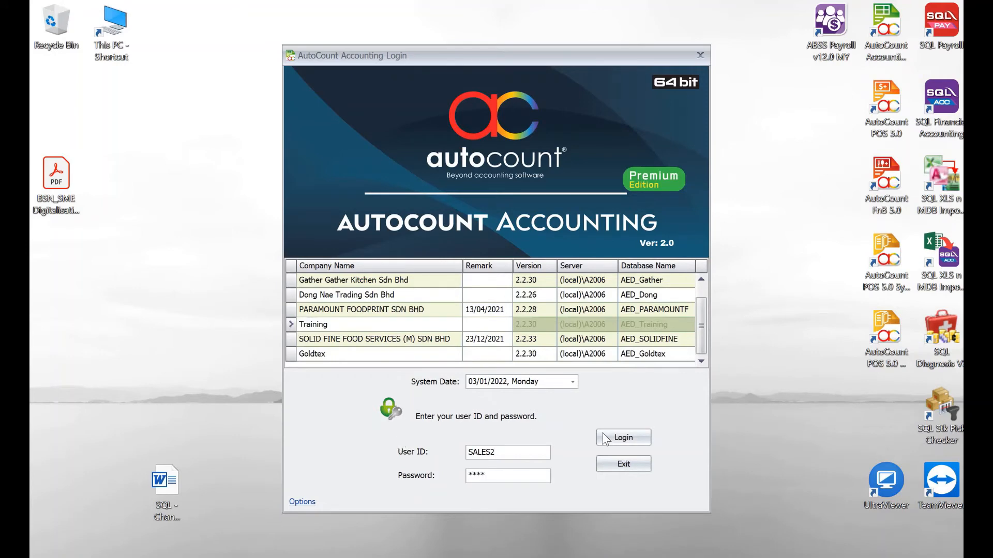
click(598, 437)
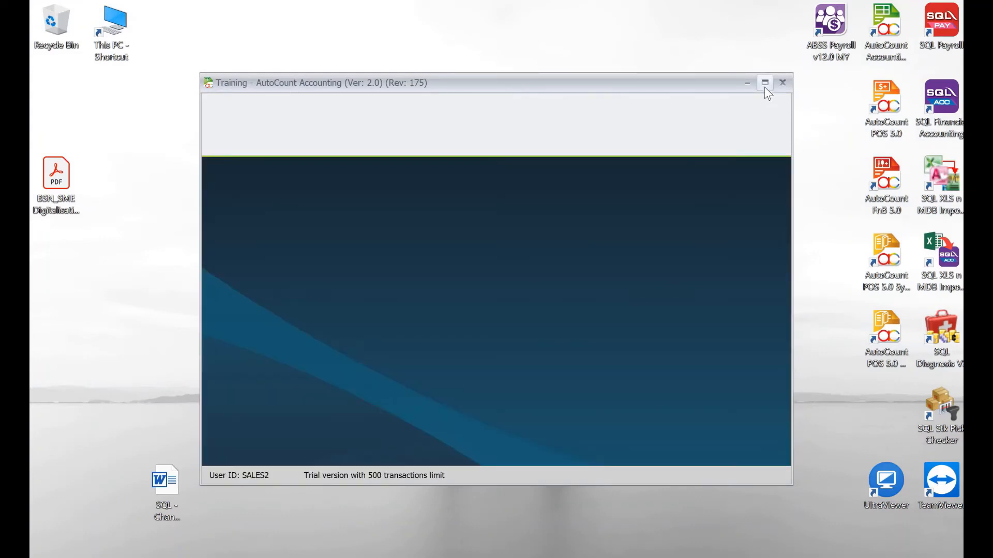
Step: Maximize the window, open the empty Invoice list, and start a new invoice
click(764, 87)
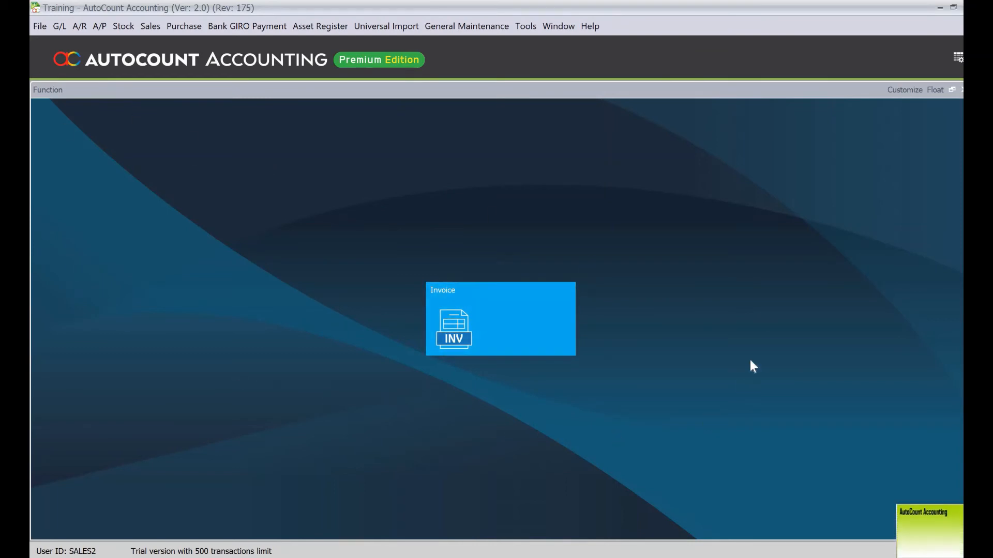
click(486, 314)
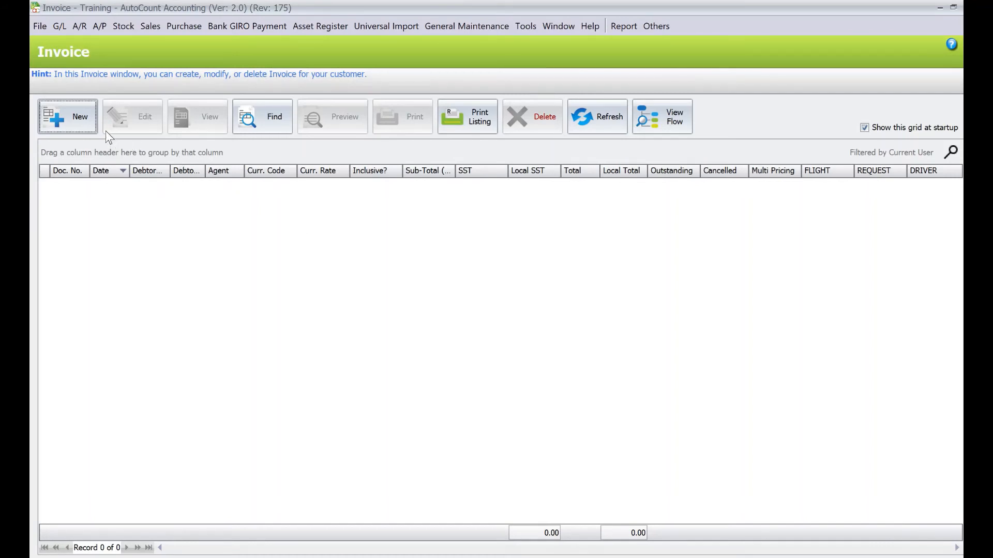
click(86, 128)
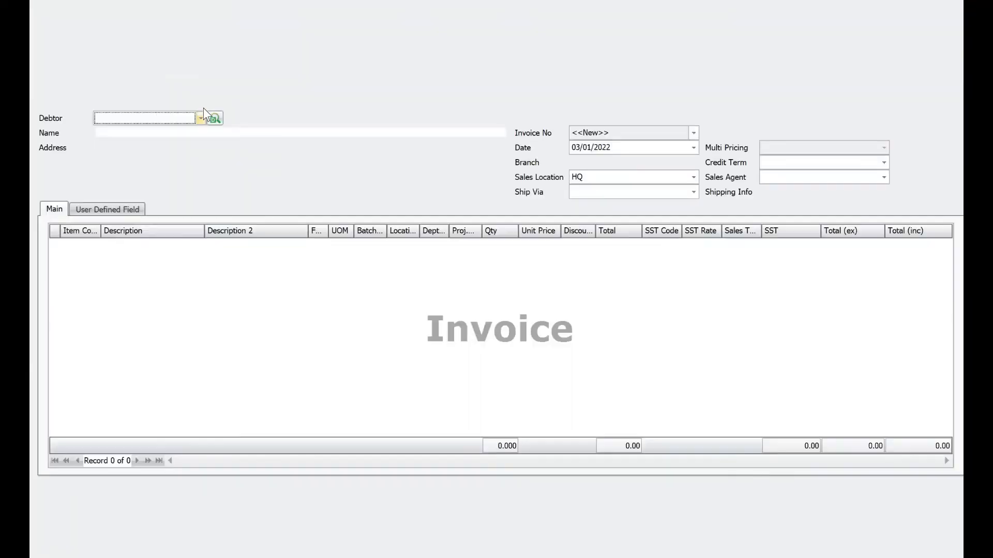
Step: Choose debtor 300-A001 ABC Sdn Bhd for the new invoice
click(202, 116)
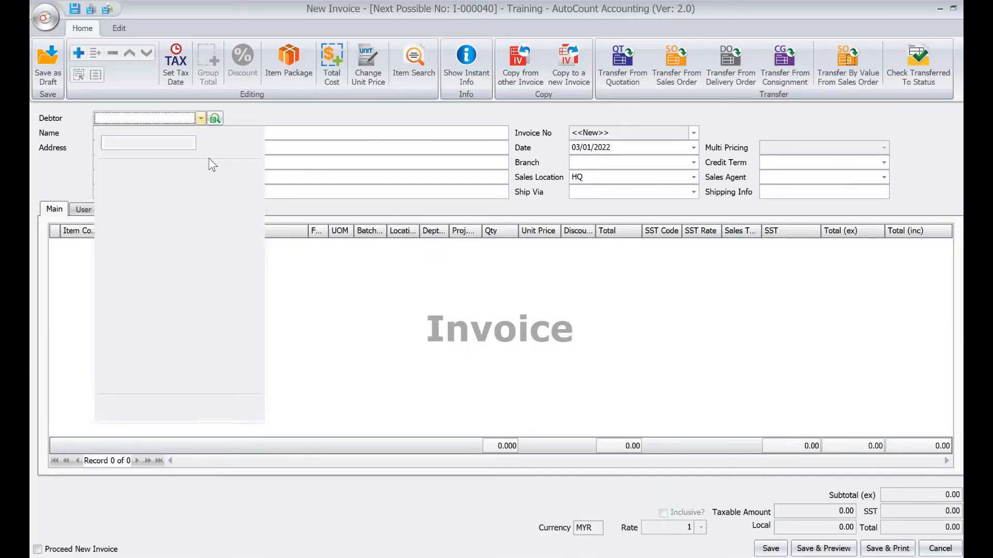
click(194, 188)
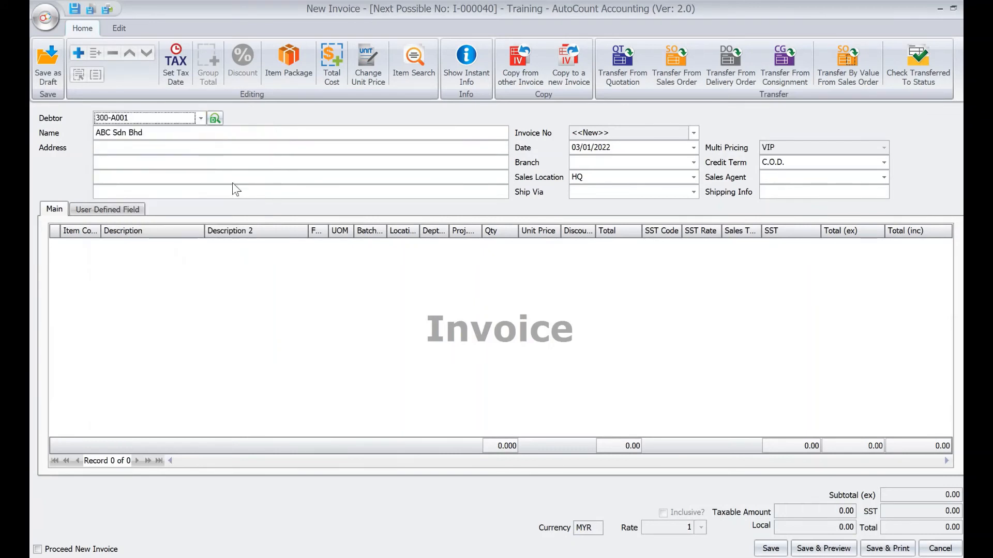
click(639, 134)
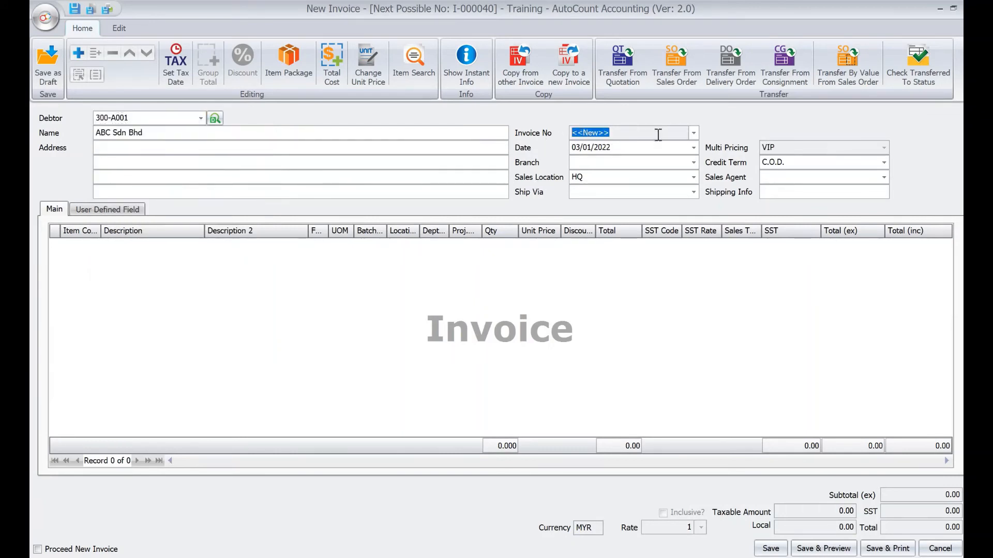
click(691, 135)
click(691, 135)
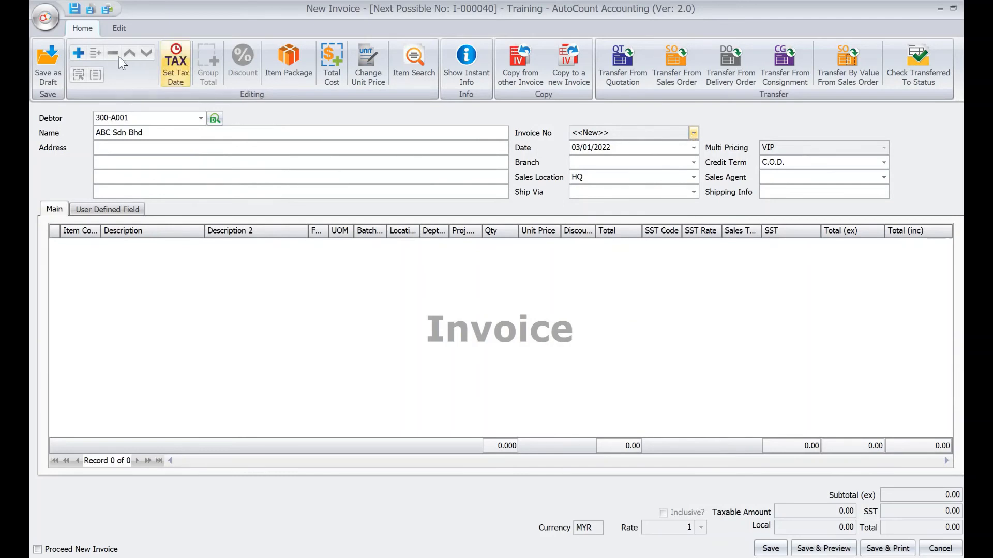
Step: Add an item line and try saving, dismissing the negative stock warning
click(76, 50)
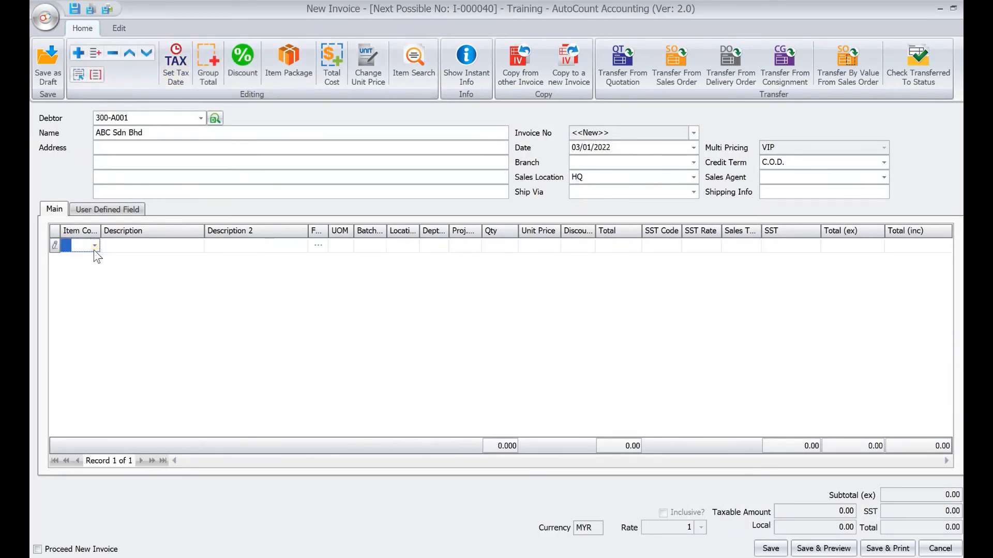
click(94, 246)
click(133, 342)
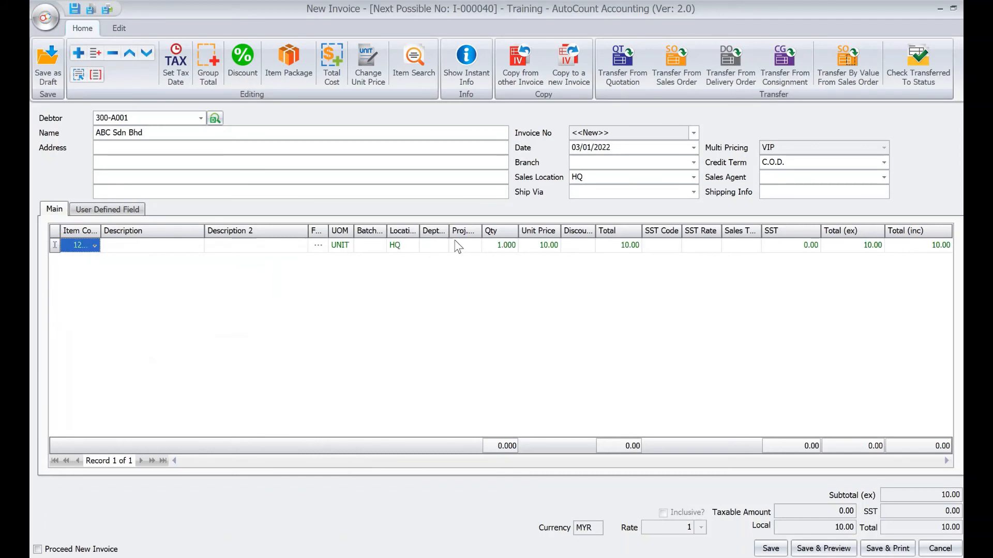
click(778, 551)
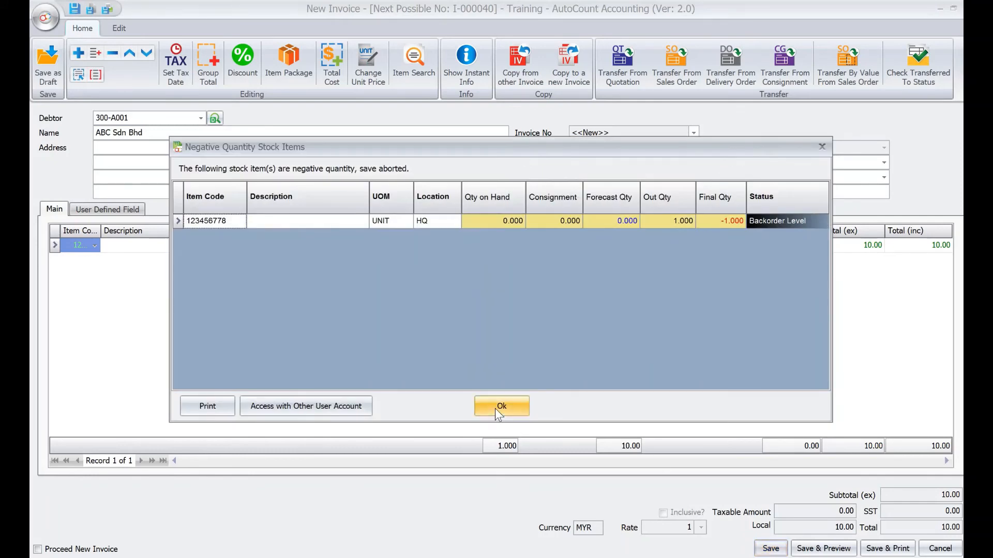
click(495, 408)
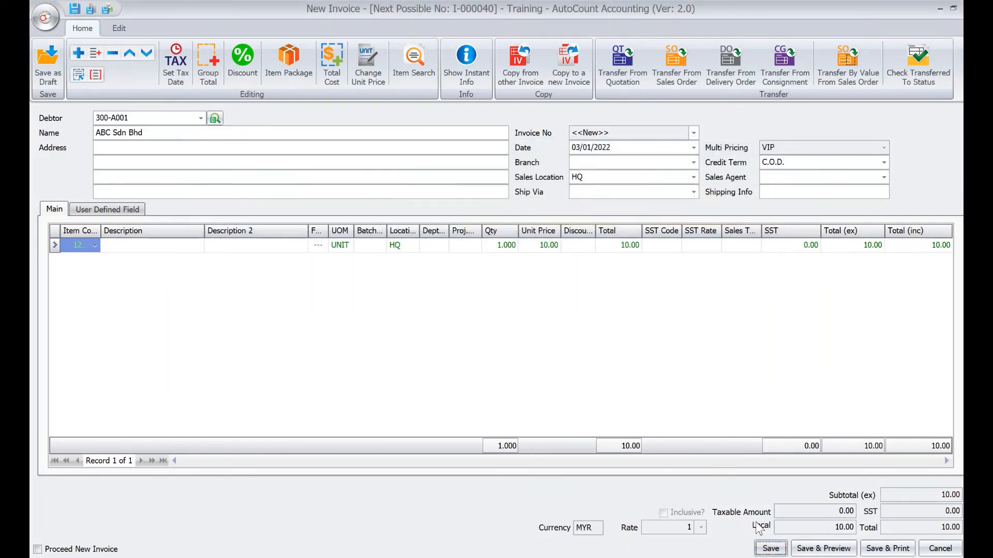
Step: Change the line item to MECHANICAL PENCIL and save invoice I-000040
click(94, 245)
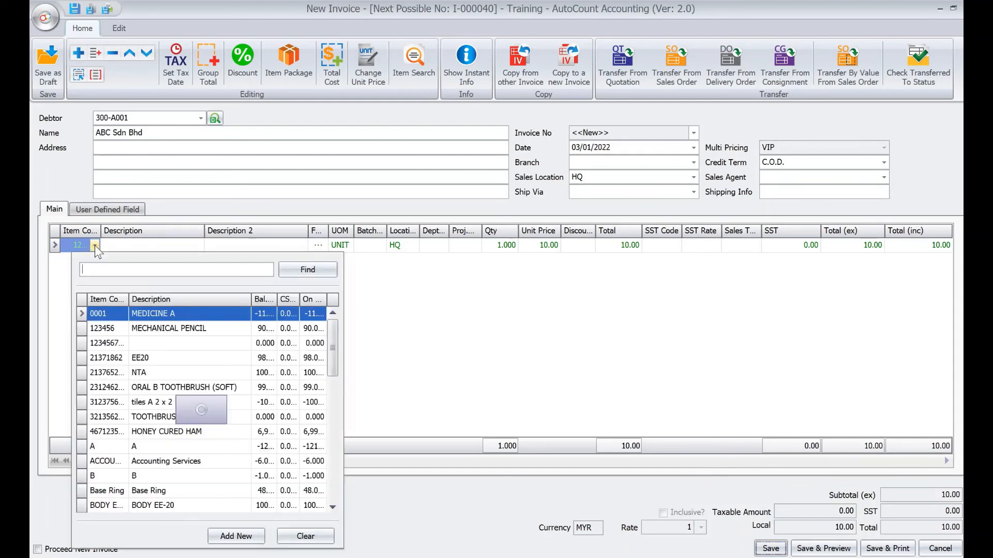
click(217, 331)
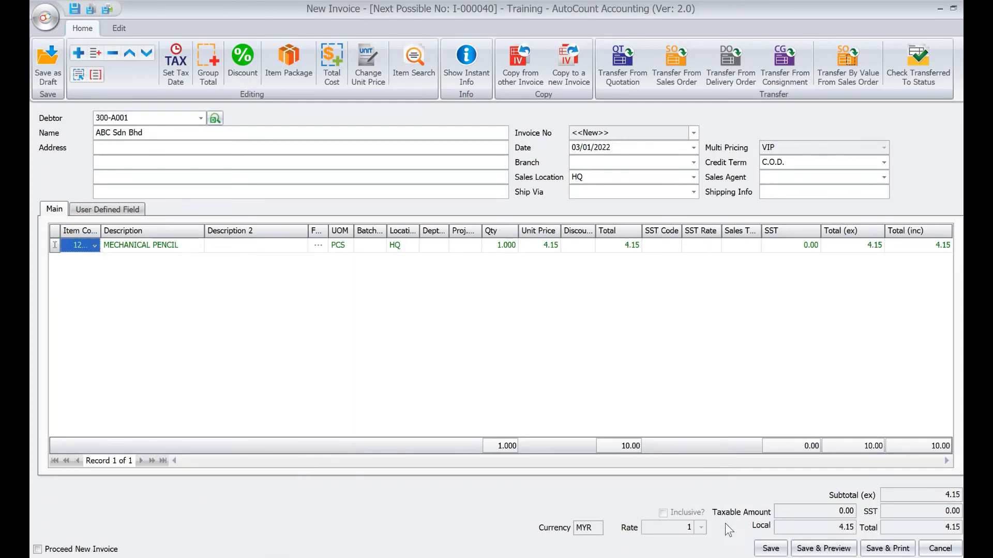
click(770, 548)
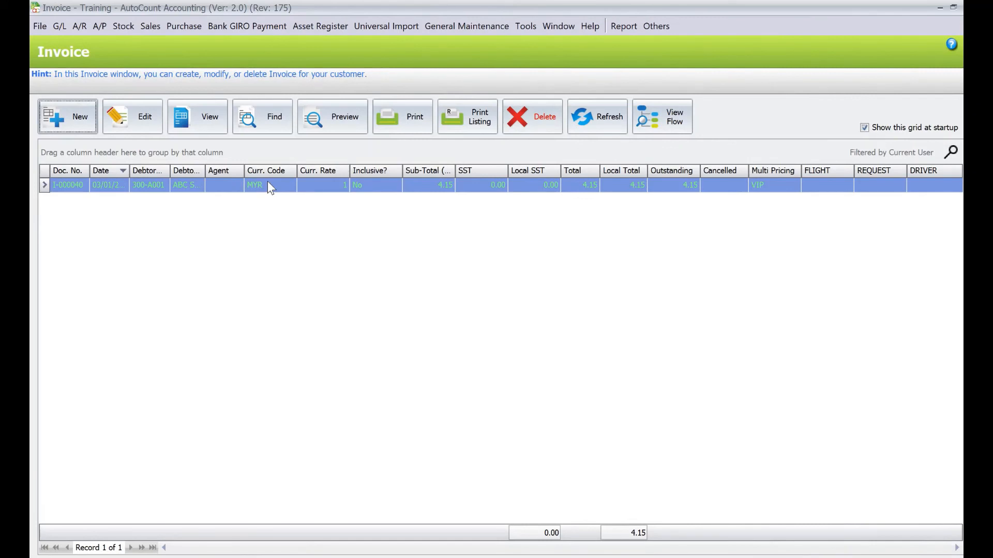
click(528, 120)
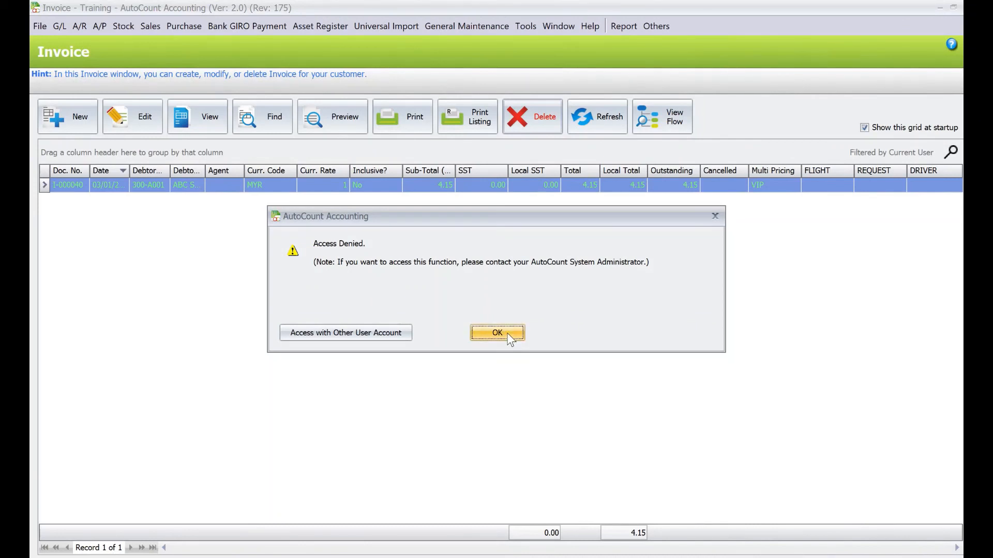
click(497, 334)
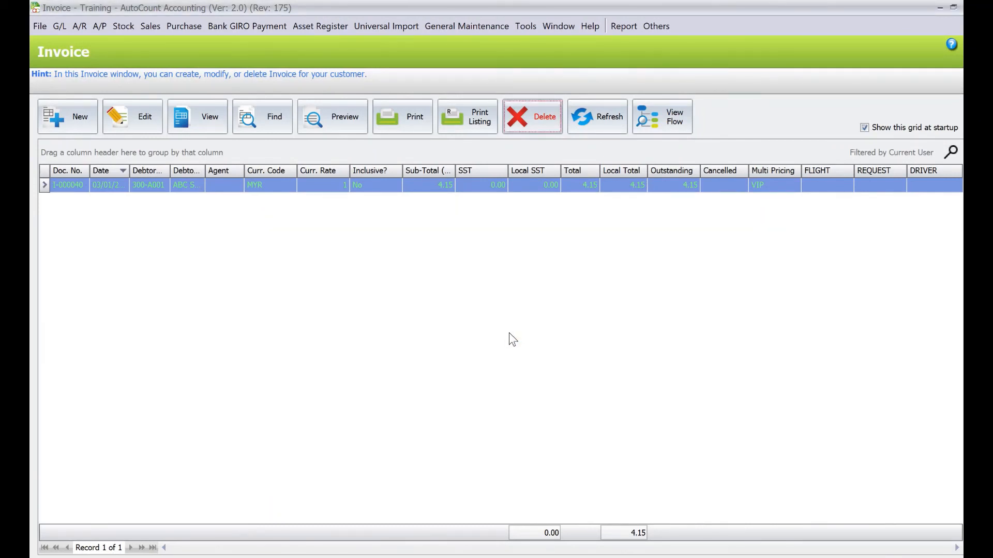